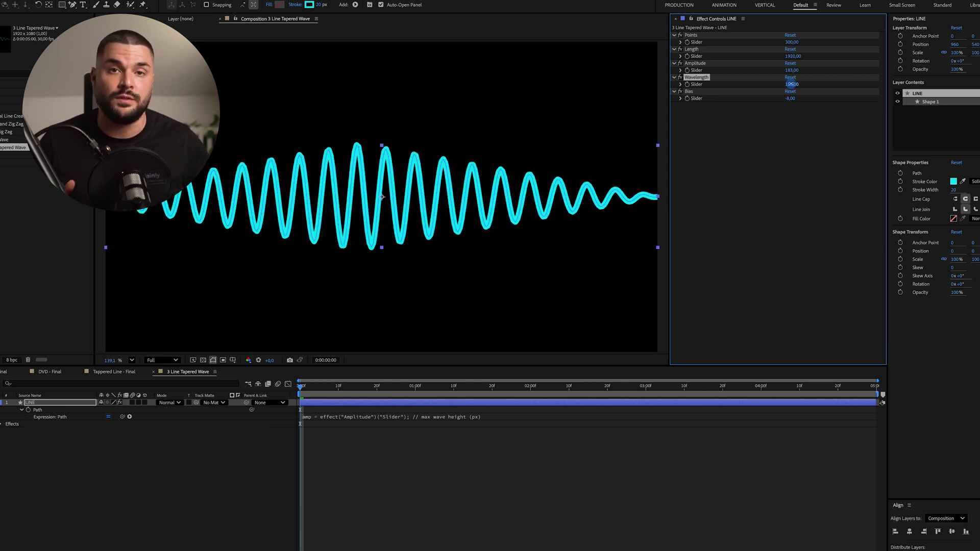
Step: Raise the tapered wave's Amplitude slider to make the wave taller
{"action": "mouse_move", "coordinate": [832, 69]}
{"action": "left_mouse_down"}
{"action": "mouse_move", "coordinate": [861, 67]}
{"action": "mouse_move", "coordinate": [837, 67]}
{"action": "left_mouse_up"}
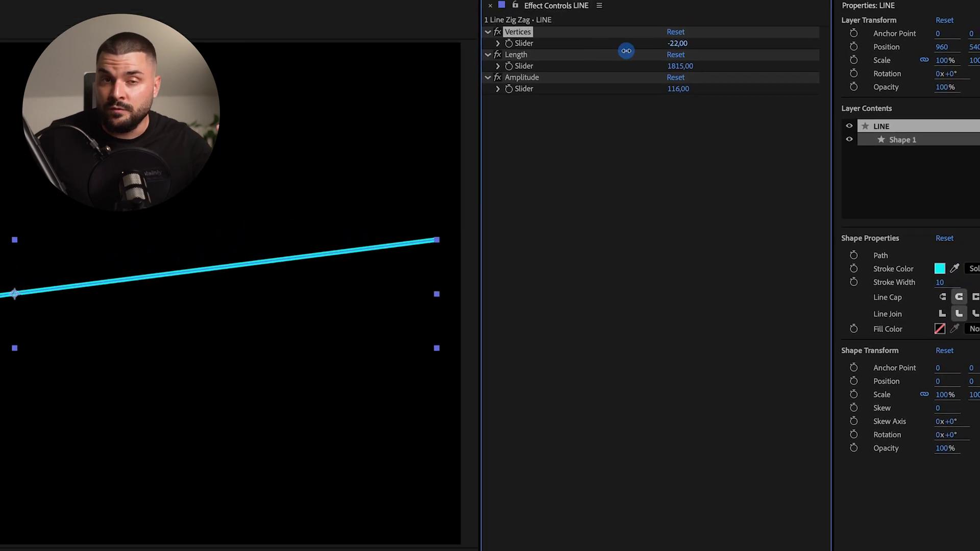
Step: Tune the zigzag's Vertices, Length and Amplitude, then add a Trace Path null for the ball layer
{"action": "left_click_drag", "start_coordinate": [623, 48], "coordinate": [528, 169]}
{"action": "left_click_drag", "start_coordinate": [646, 123], "coordinate": [840, 112]}
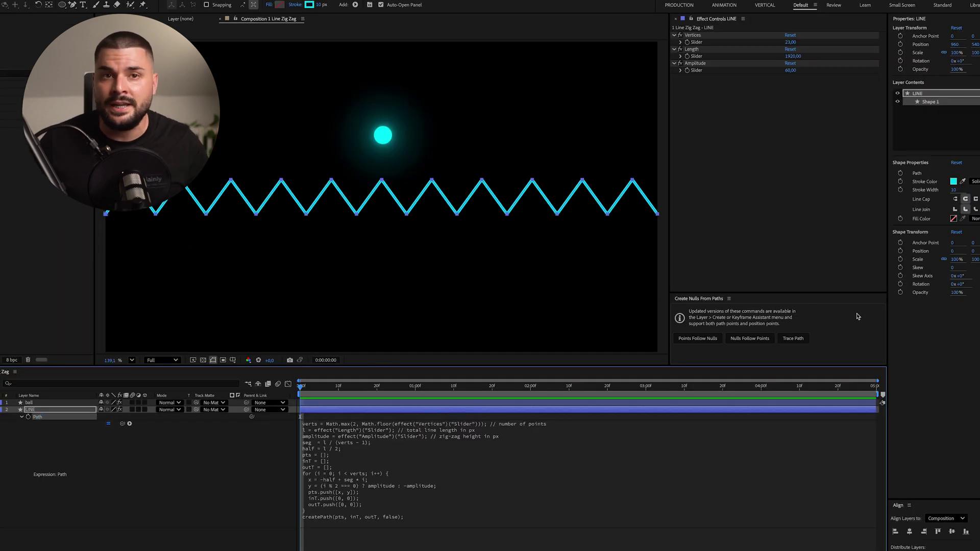
{"action": "left_click", "coordinate": [791, 339]}
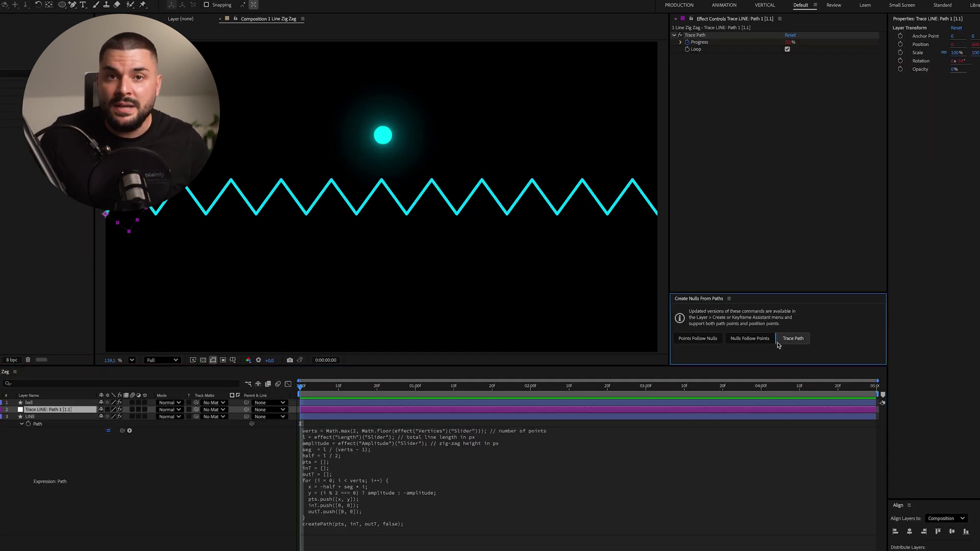
{"action": "left_click", "coordinate": [316, 403]}
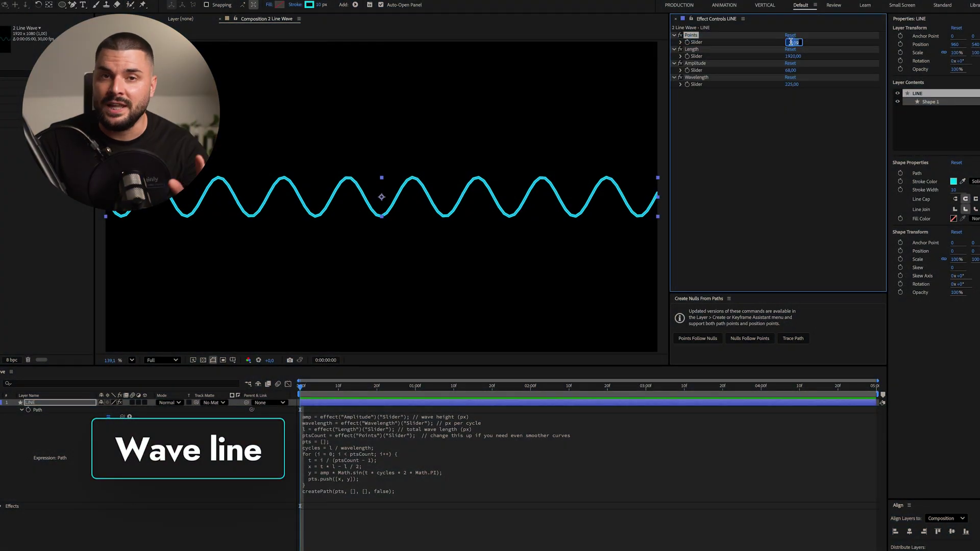
Step: Reshape the sine wave to Points 1000, Length 1324, Amplitude -419 and Wavelength 570
{"action": "left_click_drag", "start_coordinate": [791, 70], "coordinate": [819, 69]}
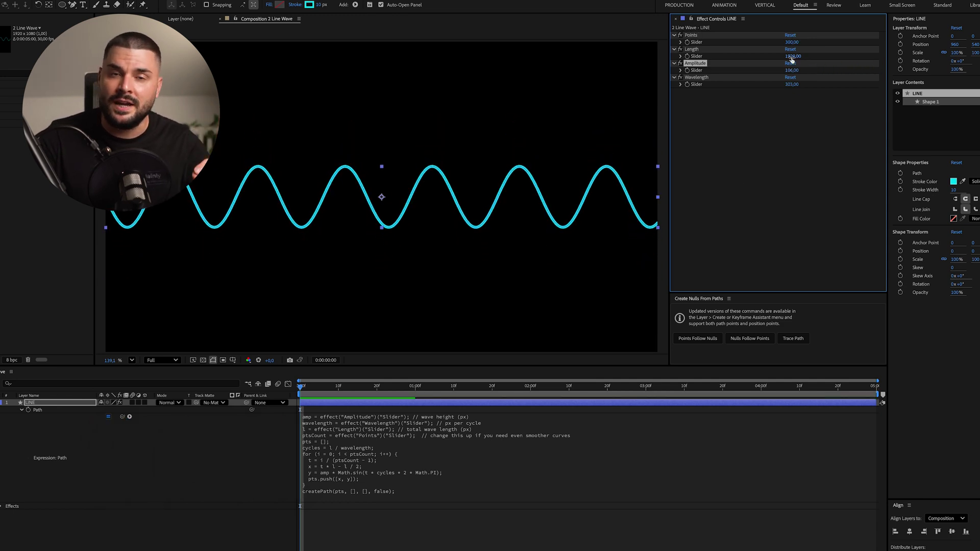
{"action": "left_click_drag", "start_coordinate": [694, 63], "coordinate": [538, 70]}
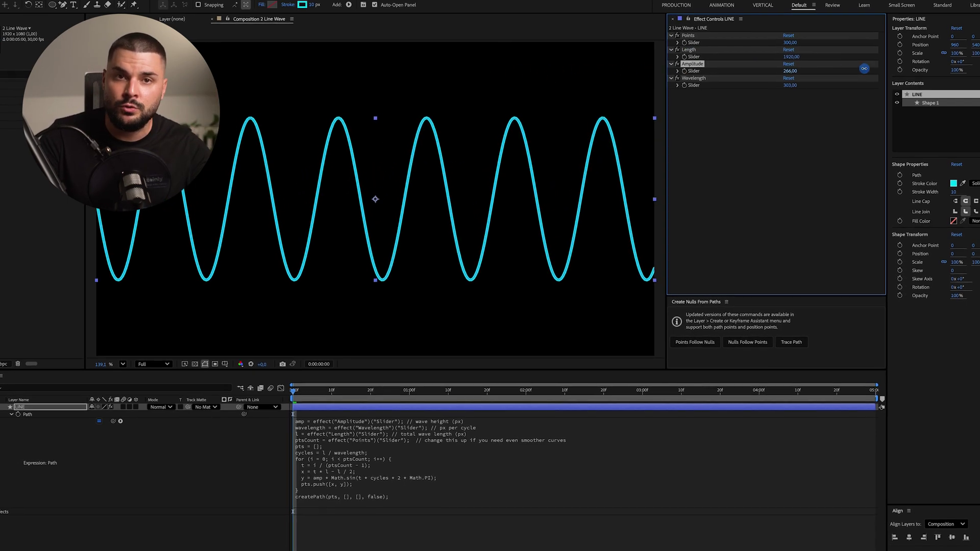
{"action": "left_click_drag", "start_coordinate": [792, 70], "coordinate": [766, 117]}
{"action": "mouse_move", "coordinate": [727, 58]}
{"action": "left_mouse_down"}
{"action": "mouse_move", "coordinate": [712, 57]}
{"action": "mouse_move", "coordinate": [727, 58]}
{"action": "left_mouse_up"}
{"action": "left_click", "coordinate": [726, 58]}
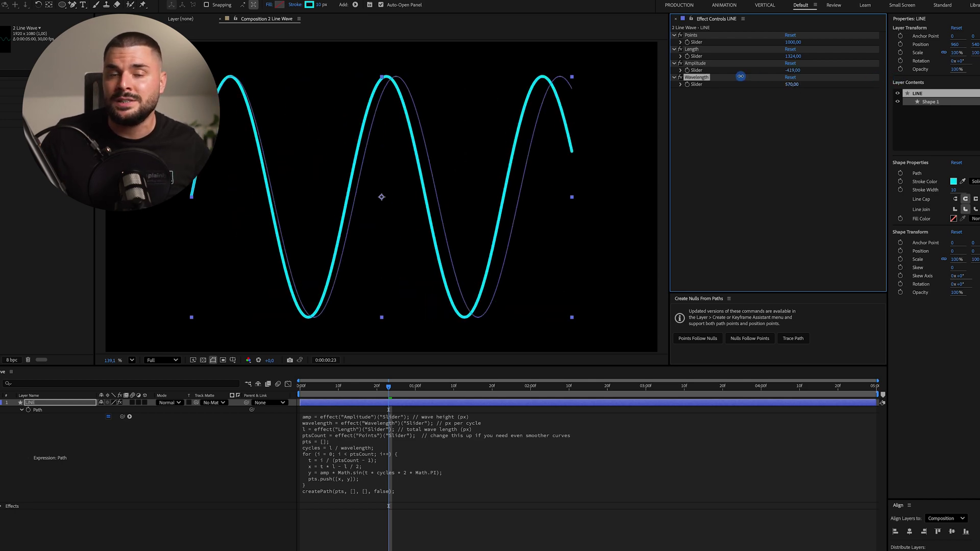
{"action": "left_click_drag", "start_coordinate": [741, 76], "coordinate": [711, 77]}
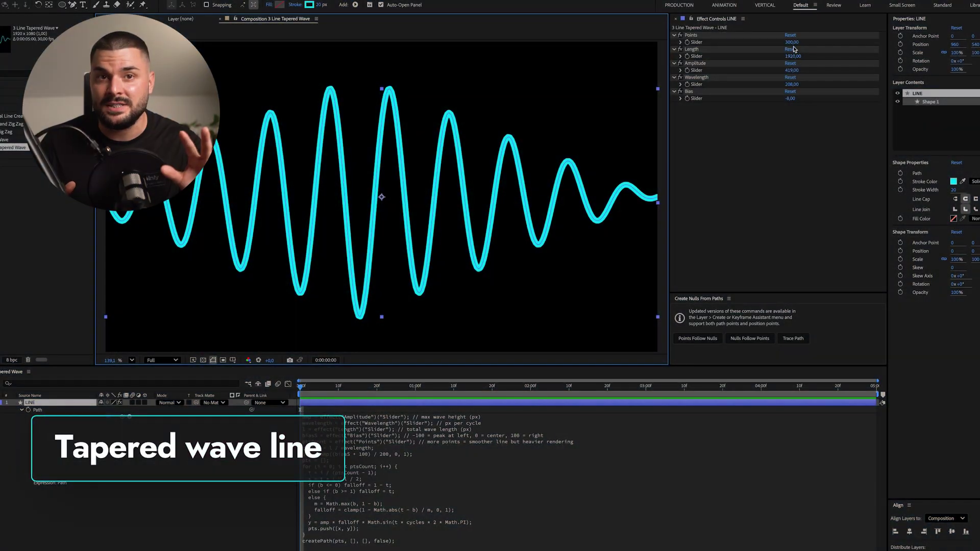
Step: Adjust the tapered wave's Wavelength, shift its peak, and raise Bias so it tapers less
{"action": "left_click_drag", "start_coordinate": [704, 80], "coordinate": [747, 82]}
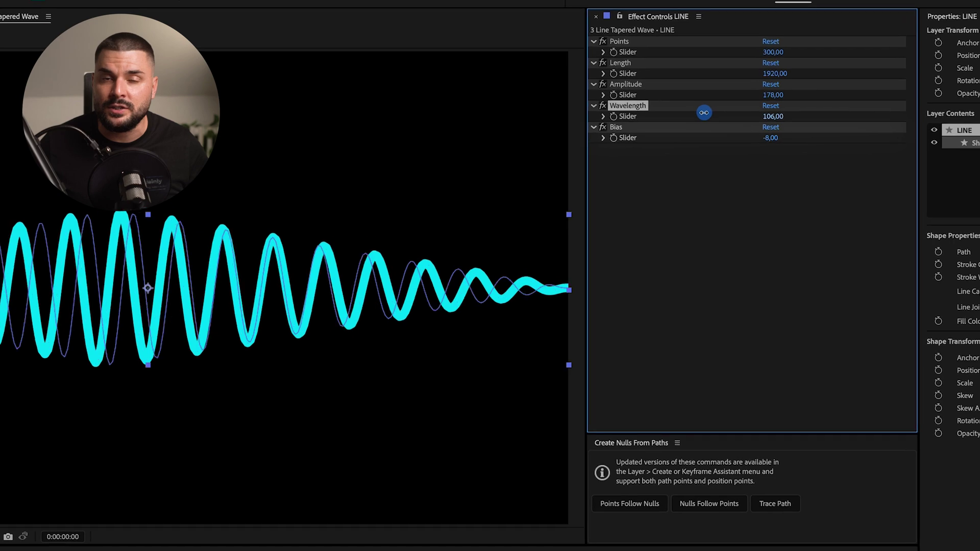
{"action": "left_click_drag", "start_coordinate": [704, 112], "coordinate": [745, 113]}
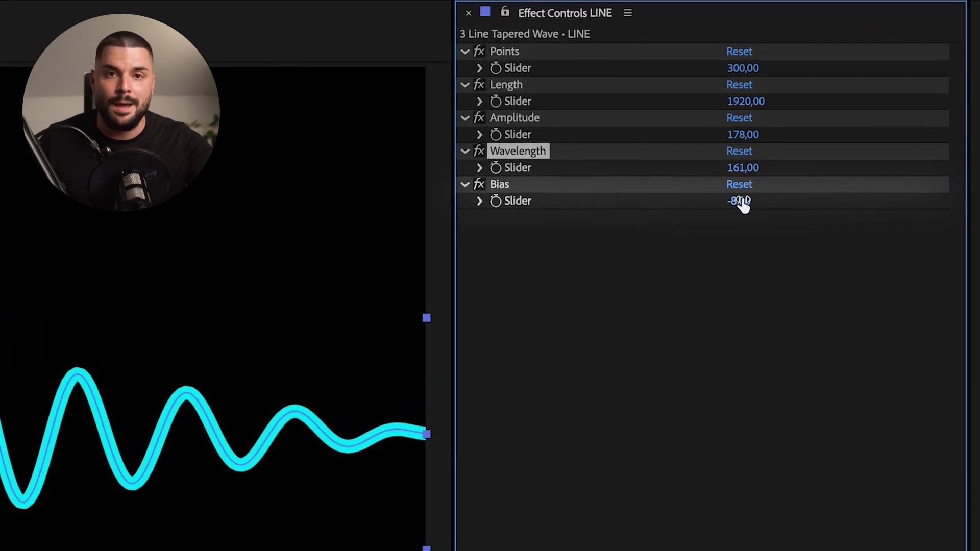
{"action": "left_click_drag", "start_coordinate": [743, 205], "coordinate": [693, 130]}
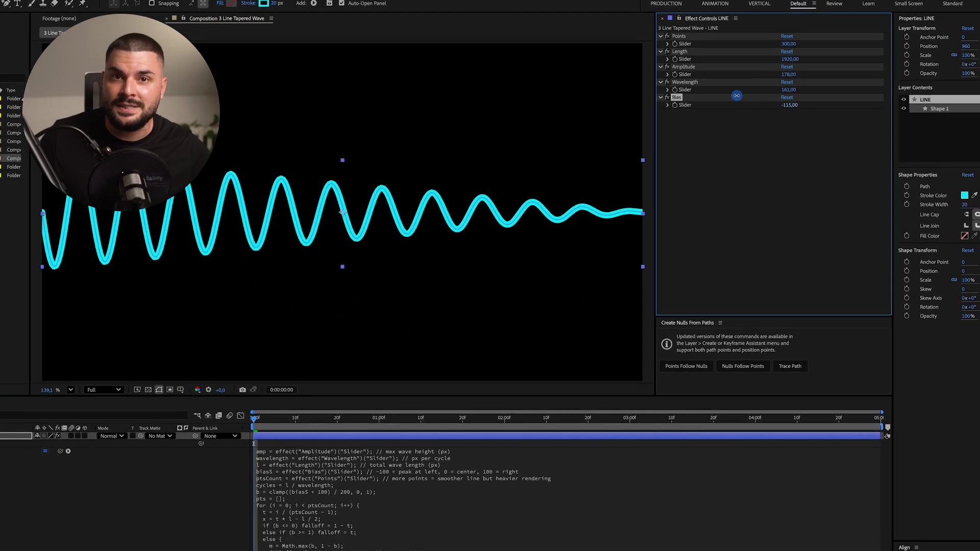
{"action": "left_click_drag", "start_coordinate": [737, 95], "coordinate": [779, 94]}
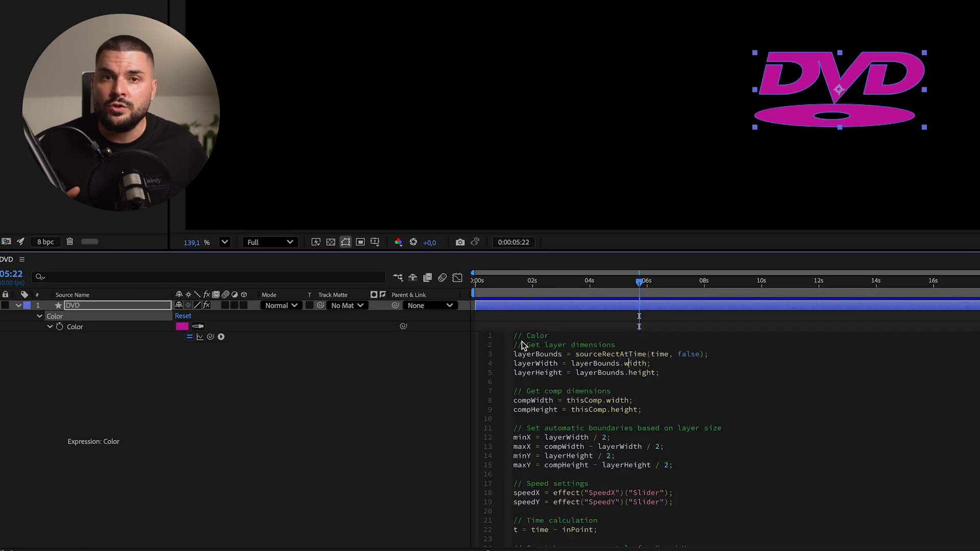
Step: Select the DVD layer's Color expression code in the expression editor
{"action": "left_click_drag", "start_coordinate": [516, 339], "coordinate": [705, 516]}
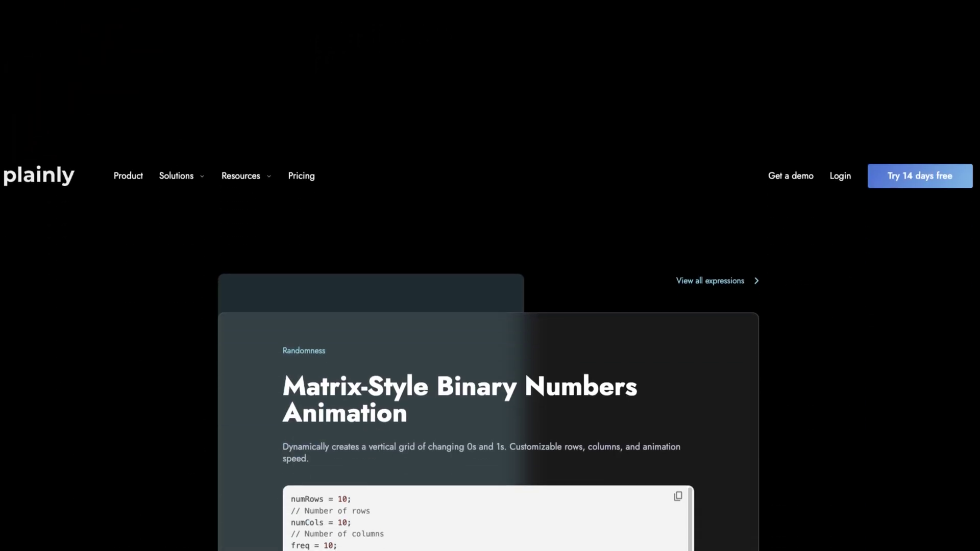
Step: Scroll down the expression pages to the Check out similar expressions cards
{"action": "scroll", "coordinate": [490, 306], "scroll_direction": "down", "scroll_amount": 15}
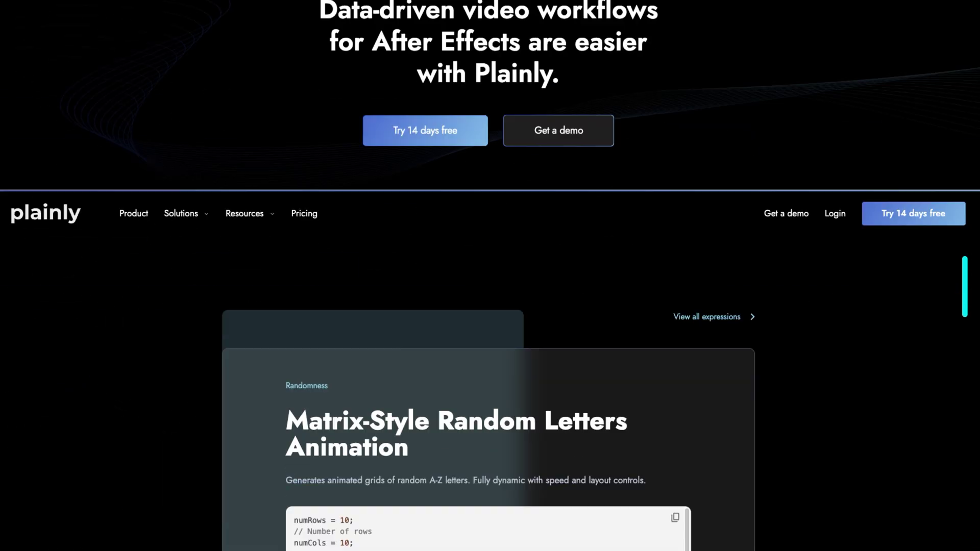
{"action": "scroll", "coordinate": [490, 306], "scroll_direction": "down", "scroll_amount": 15}
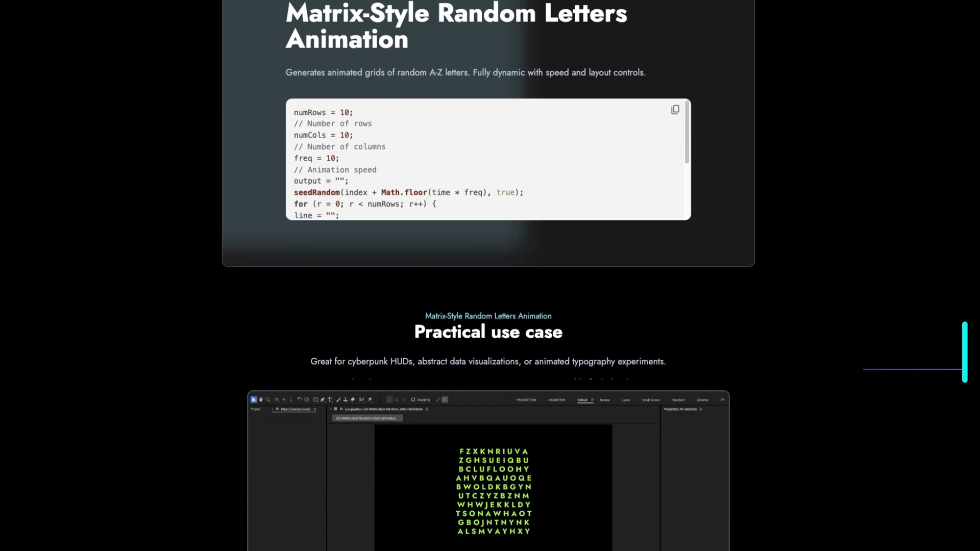
{"action": "scroll", "coordinate": [490, 275], "scroll_direction": "down", "scroll_amount": 7}
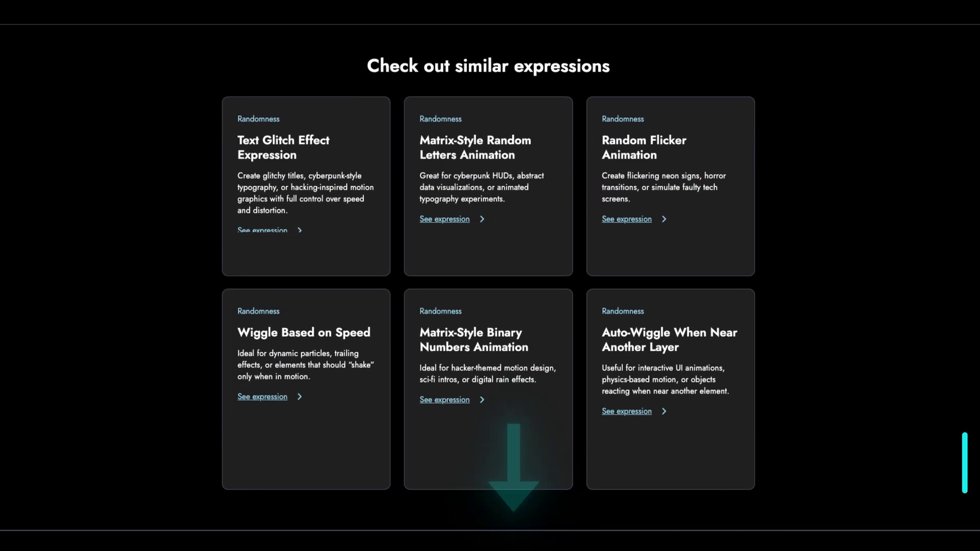
{"action": "scroll", "coordinate": [490, 276], "scroll_direction": "down", "scroll_amount": 2}
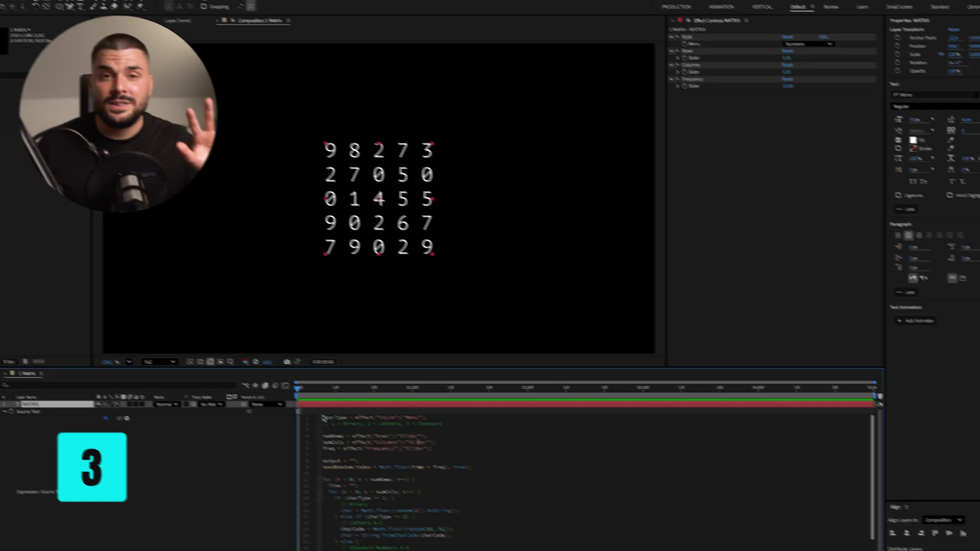
Step: Select the 1 Matrix layer's Source Text expression code in the timeline
{"action": "left_click_drag", "start_coordinate": [325, 414], "coordinate": [406, 541]}
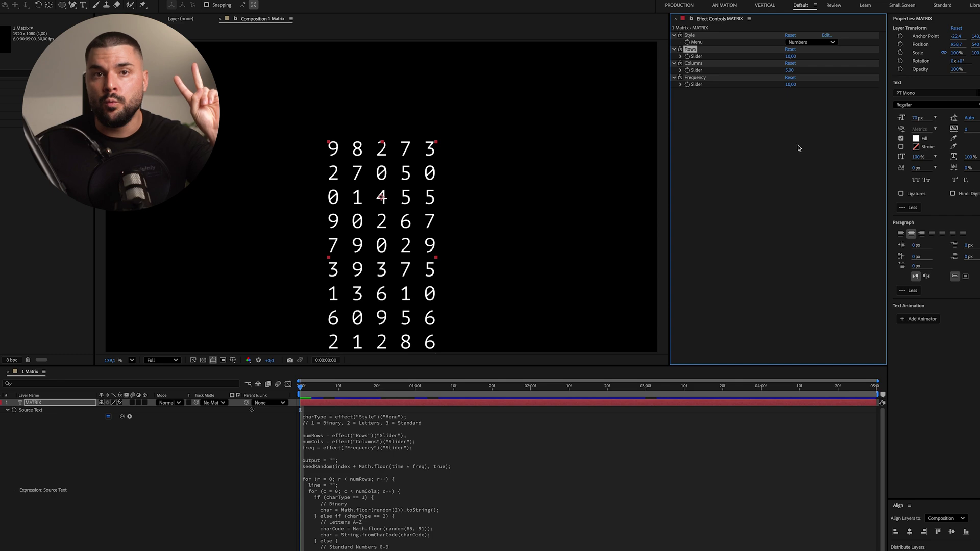
Step: Set the matrix grid's Columns to 10
{"action": "type", "text": "10"}
{"action": "key", "text": "Return"}
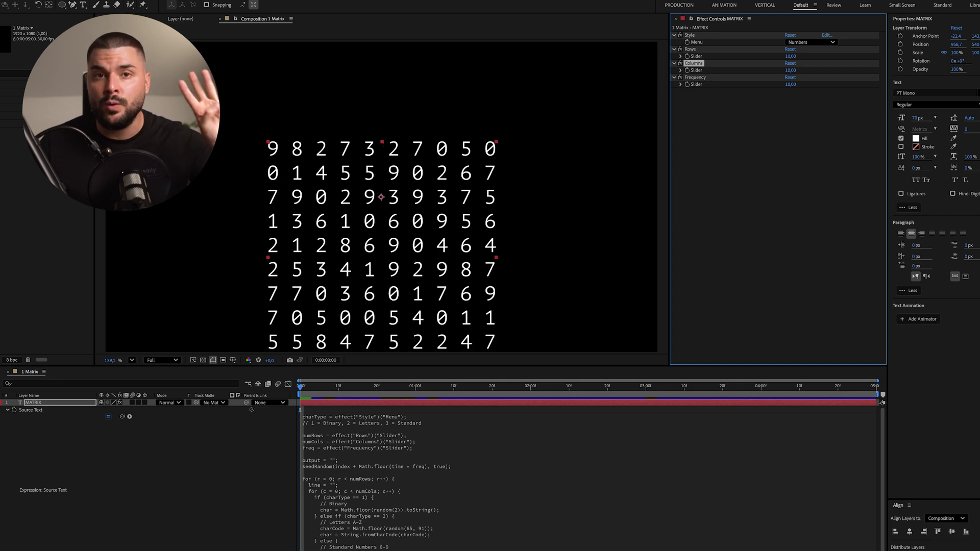
{"action": "left_click", "coordinate": [487, 414]}
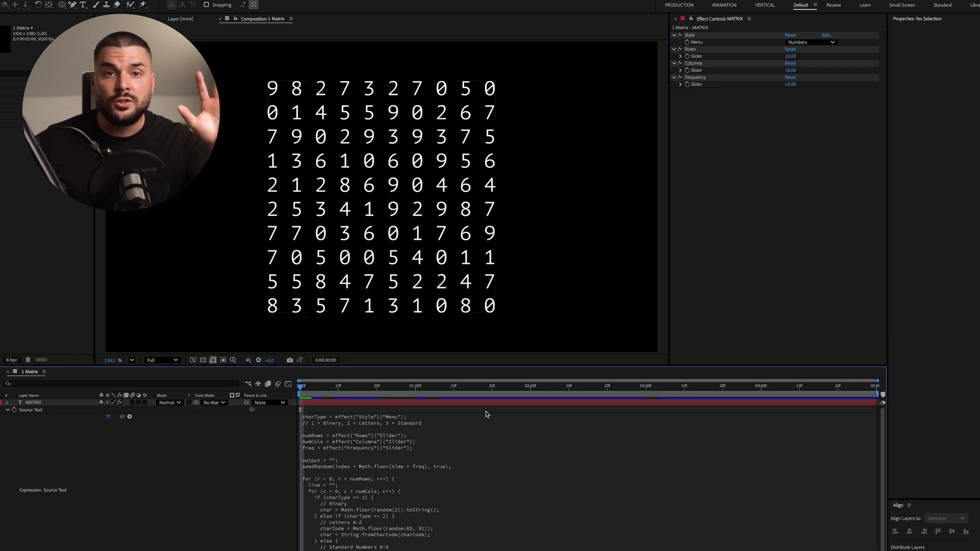
Step: Try the Style options Binary, Letters and Numbers, ending on Letters
{"action": "left_click", "coordinate": [690, 35]}
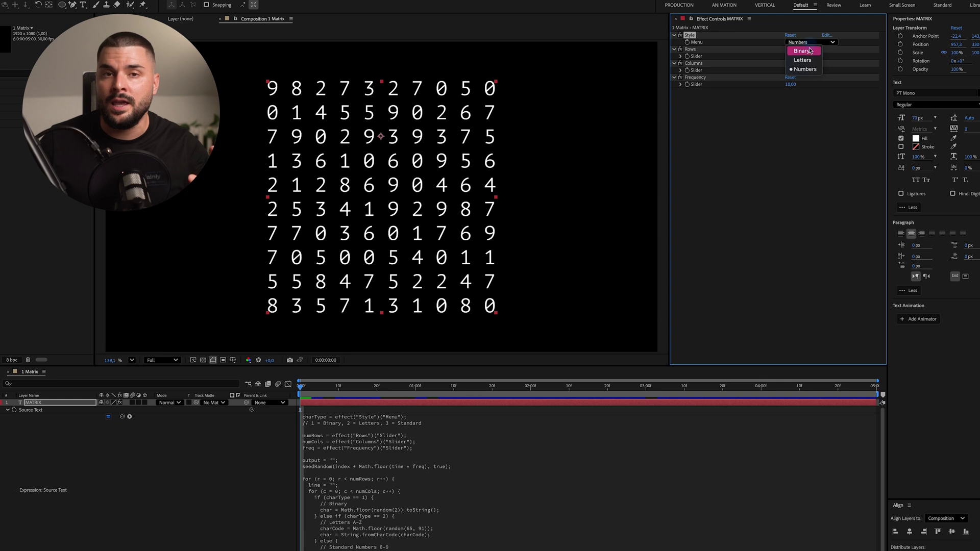
{"action": "left_click", "coordinate": [804, 43]}
{"action": "left_click", "coordinate": [803, 48]}
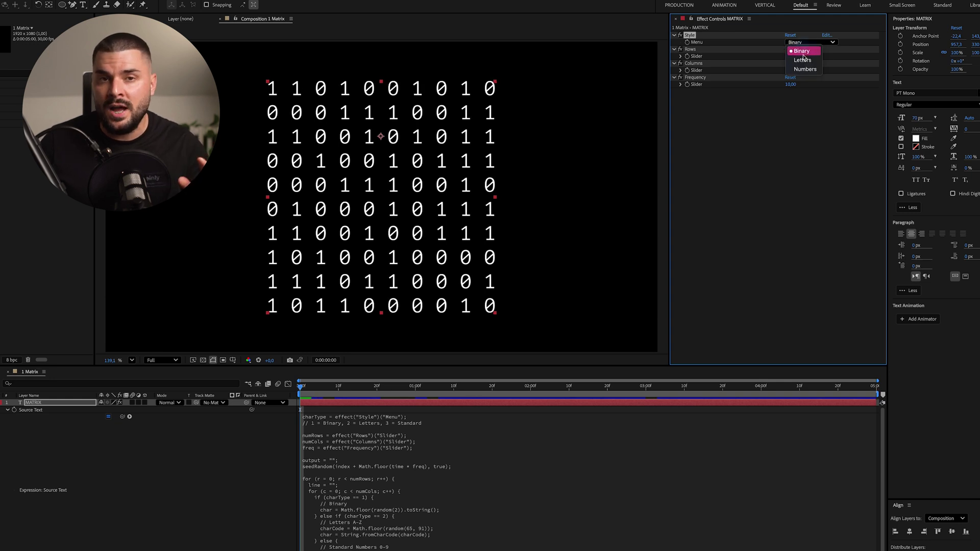
{"action": "left_click", "coordinate": [810, 42]}
{"action": "left_click", "coordinate": [803, 60]}
{"action": "left_click", "coordinate": [805, 69]}
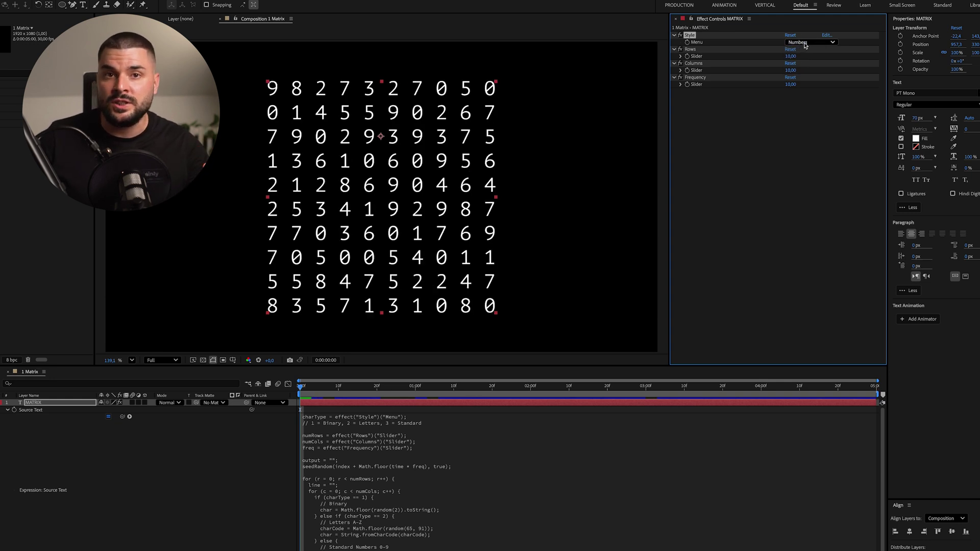
{"action": "left_click", "coordinate": [204, 397]}
{"action": "key", "text": "ctrl+z"}
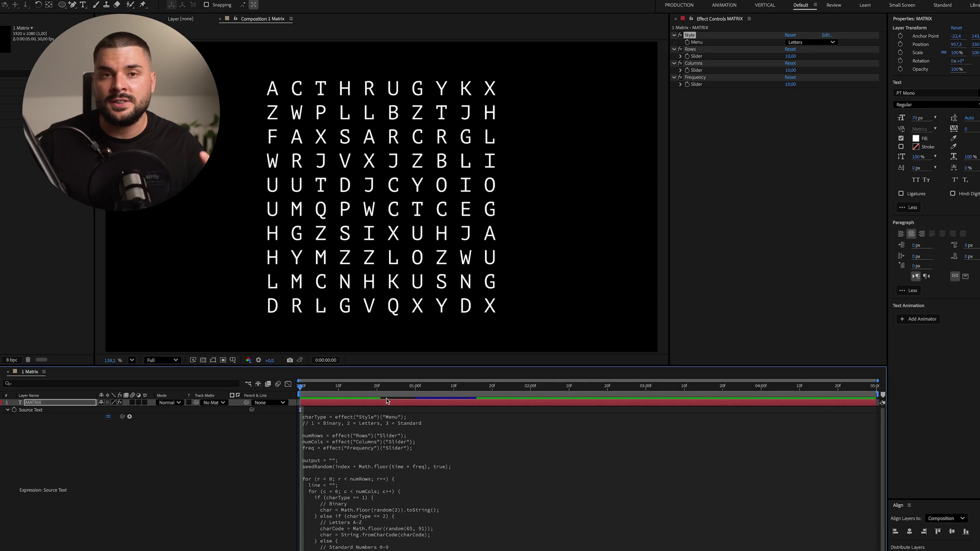